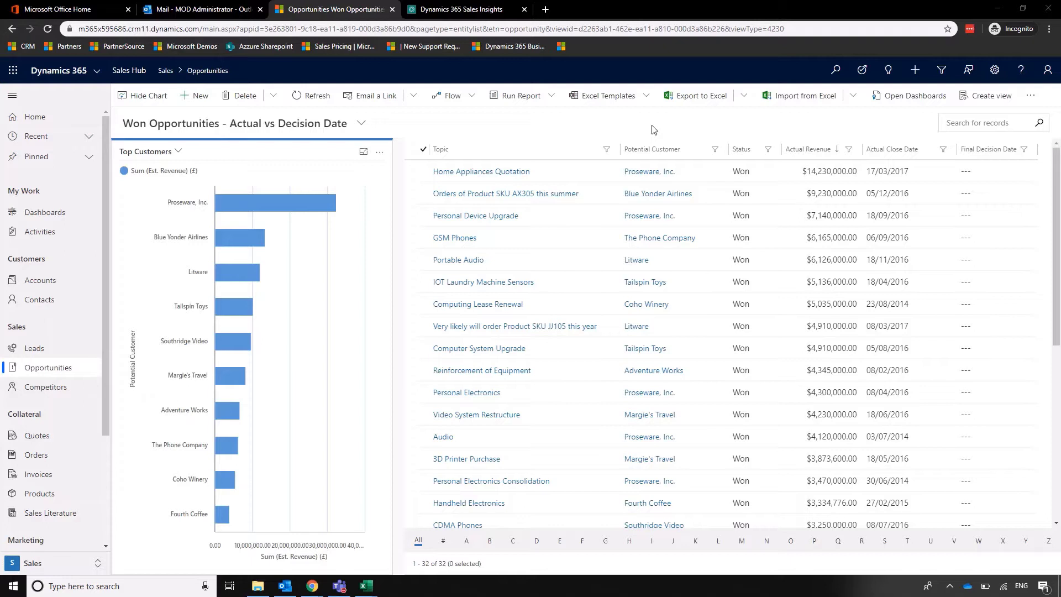
Step: From the Office 365 home page, bring up the Sales and Marketing team's options menu in Teams
click(80, 6)
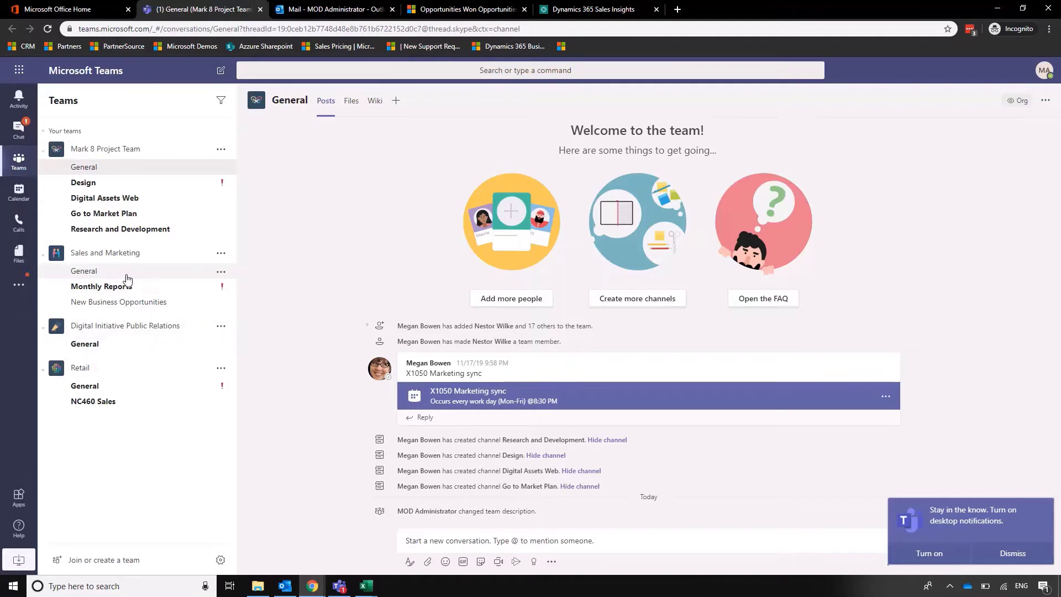
click(221, 253)
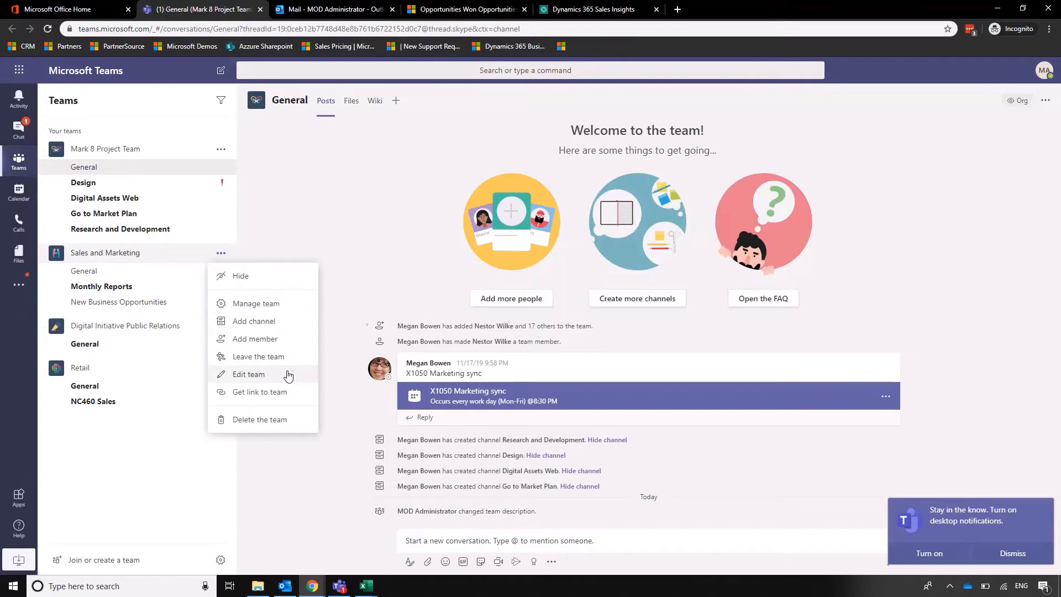
Step: Add a standard channel named 'Opportunity Analysis' to the Sales and Marketing team
click(282, 326)
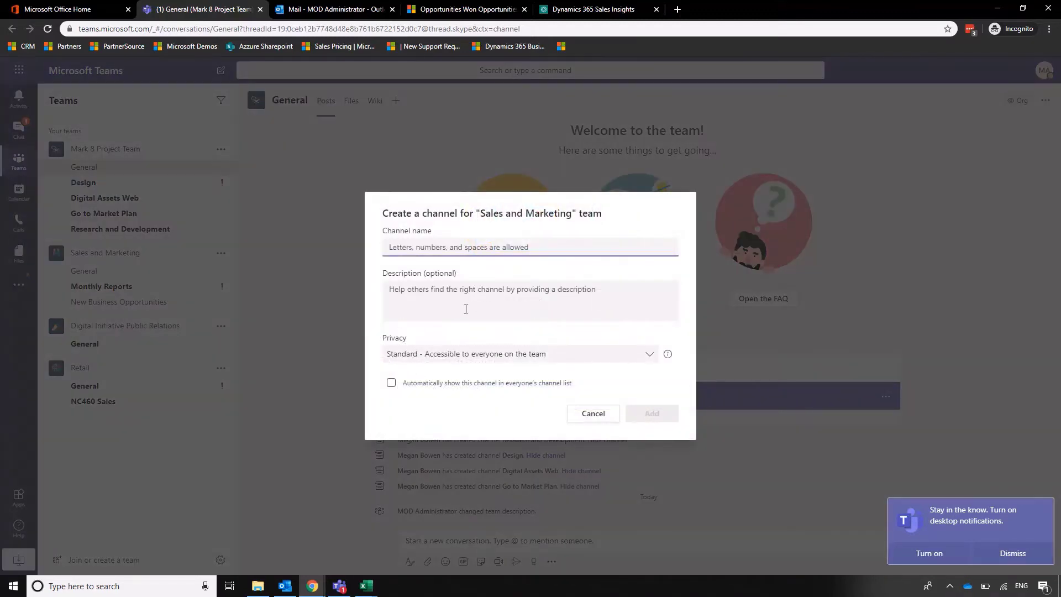
text(Opportni)
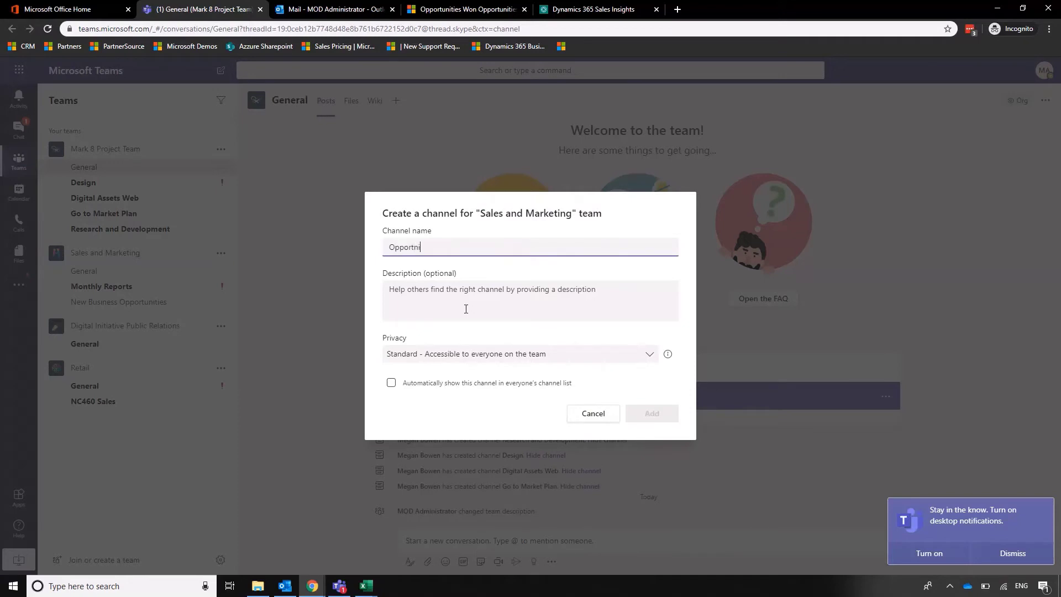
key(BackSpace)
key(BackSpace)
text(unity Analysis)
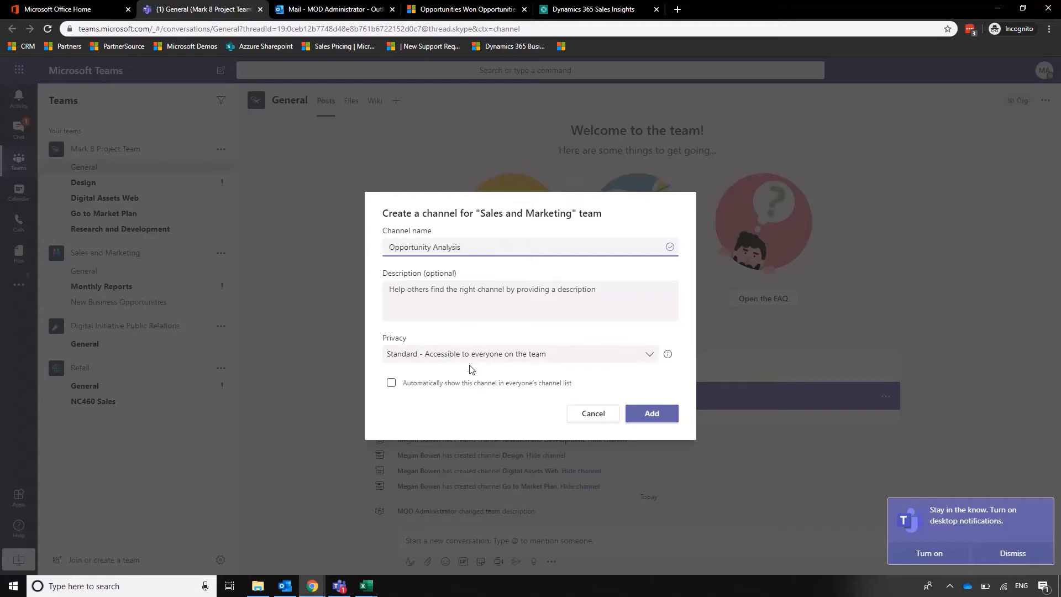
click(652, 414)
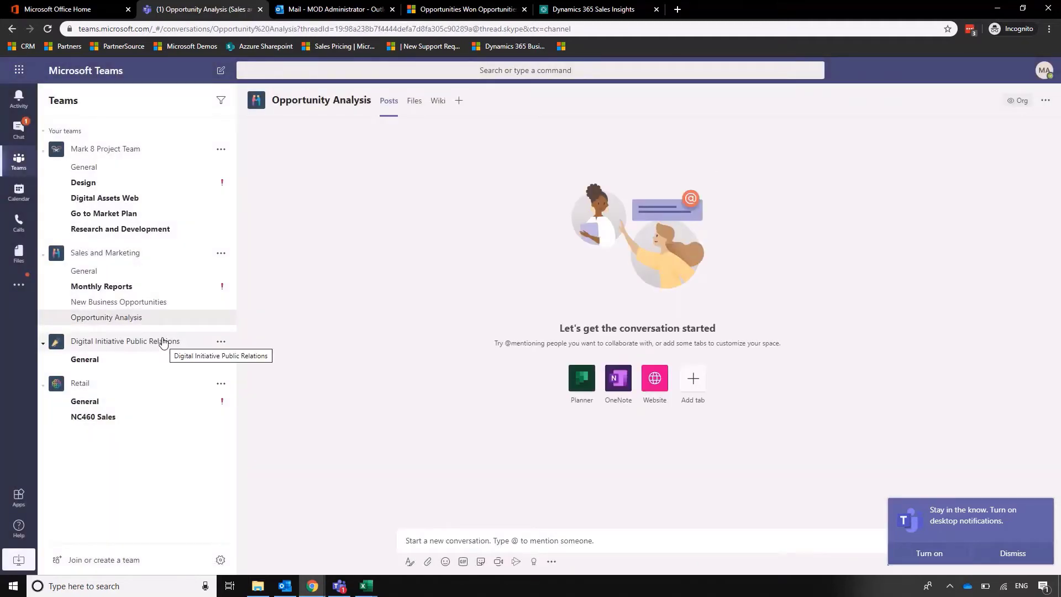
click(1026, 560)
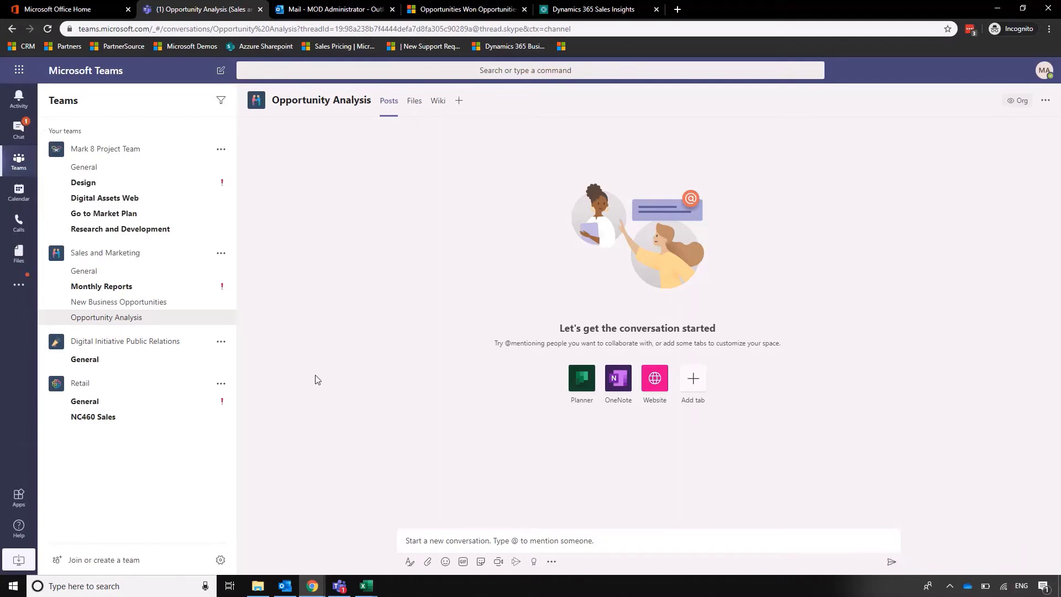
click(519, 541)
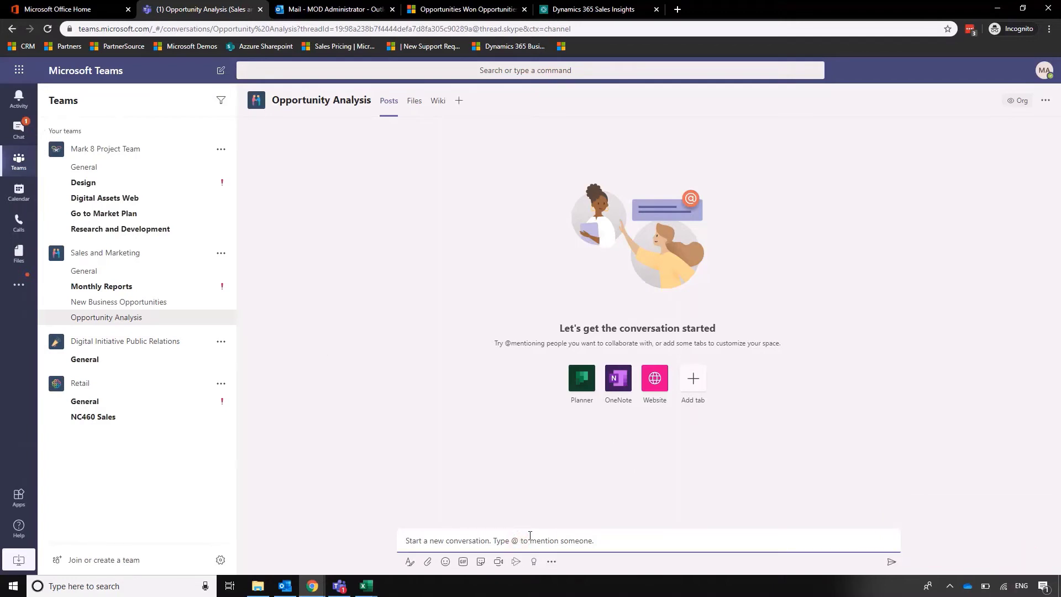
text(@)
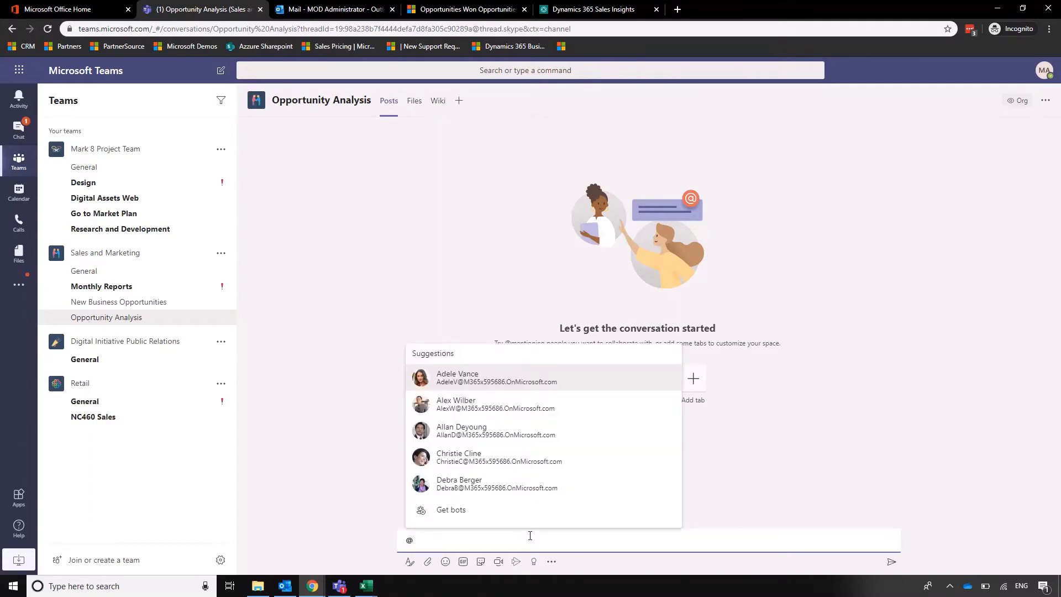
key(Return)
key(BackSpace)
text(- Can we )
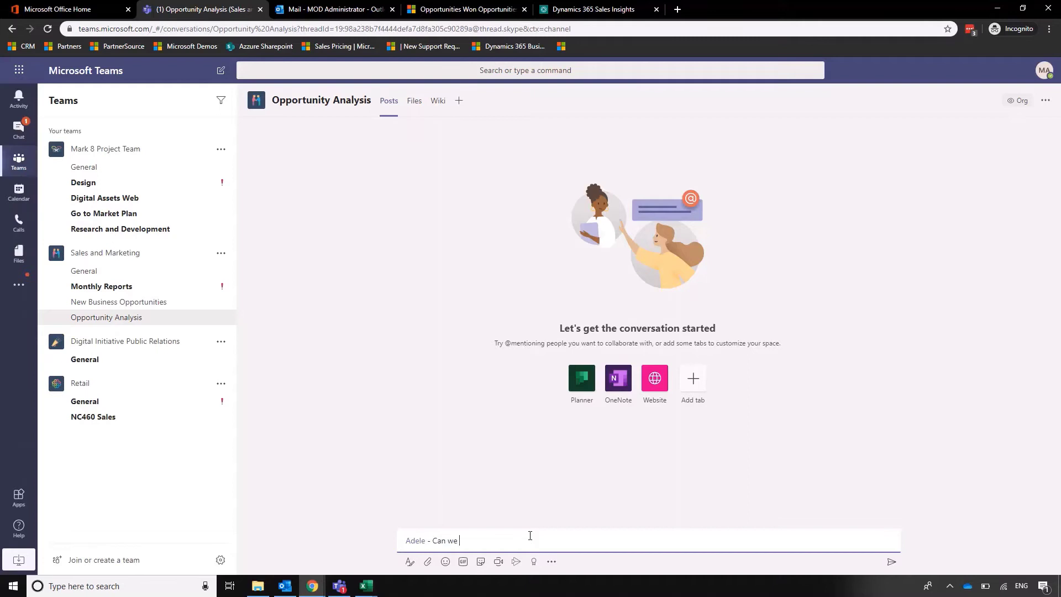
text(have a chat about Opportunity XYUZ)
key(Return)
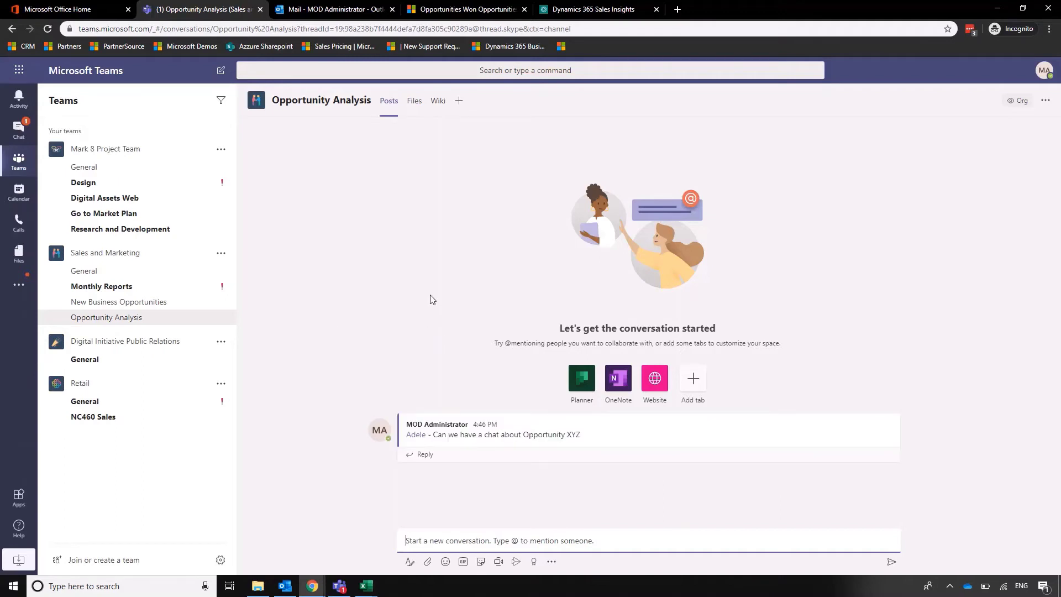
Step: Add a Dynamics 365 tab showing the Opportunity view 'Won Opportunities - Actual vs Decision Date'
click(459, 100)
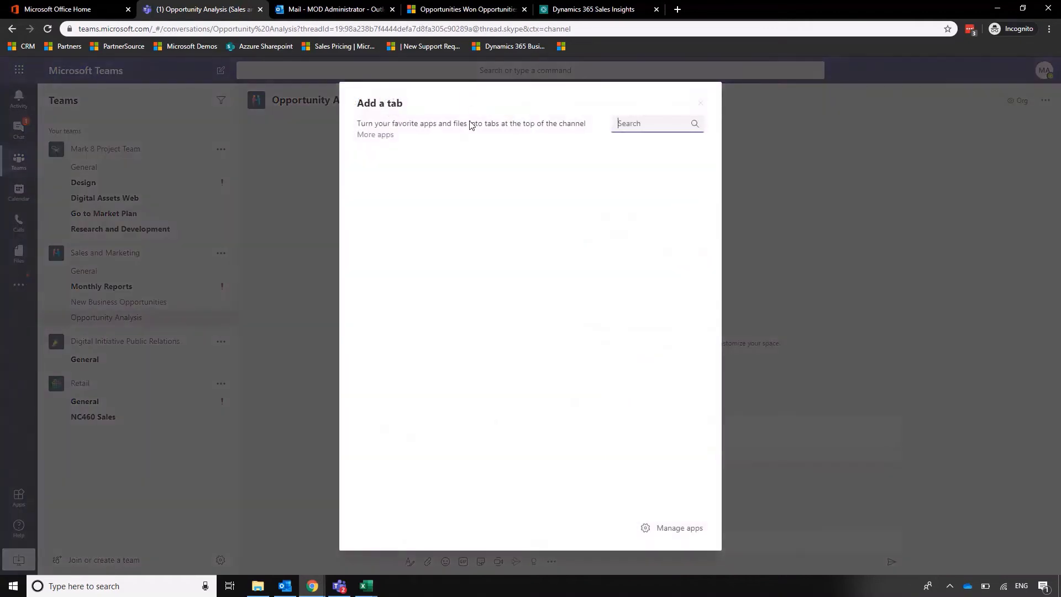
key(Escape)
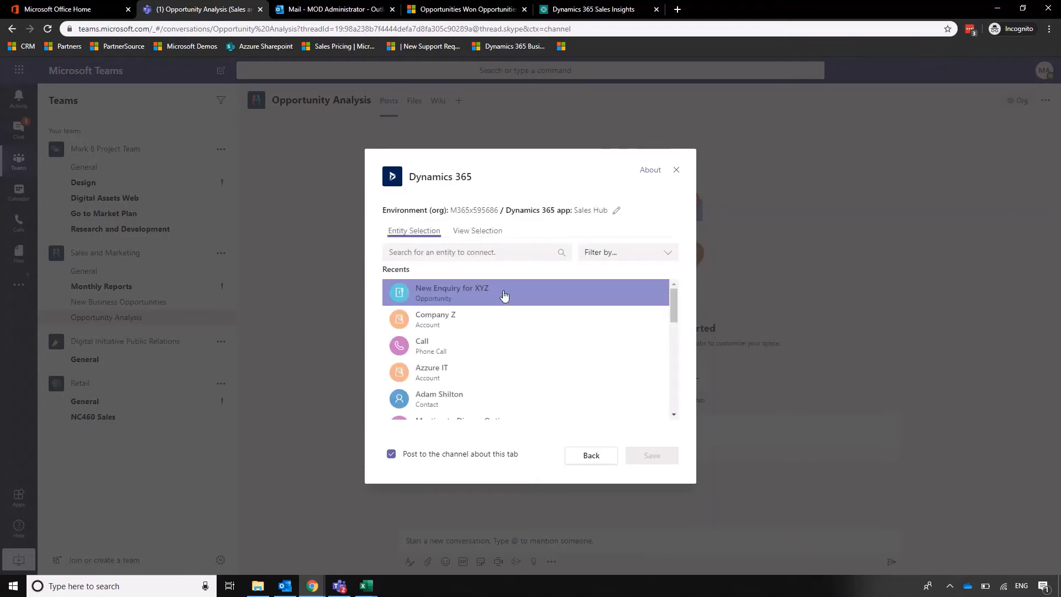
click(478, 231)
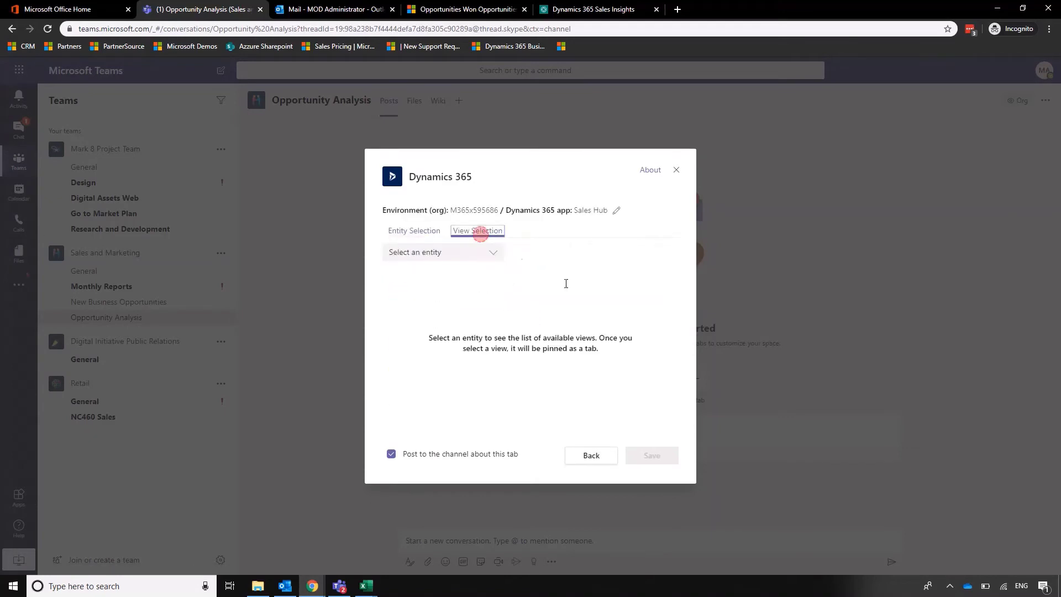
click(480, 258)
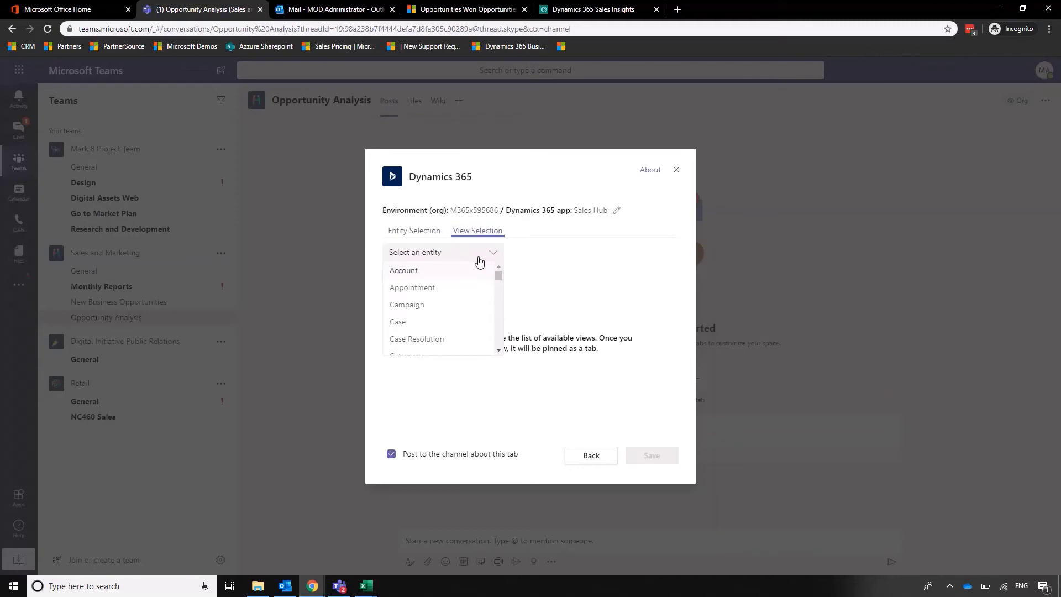
scroll(450, 301, down, 4)
scroll(451, 307, down, 6)
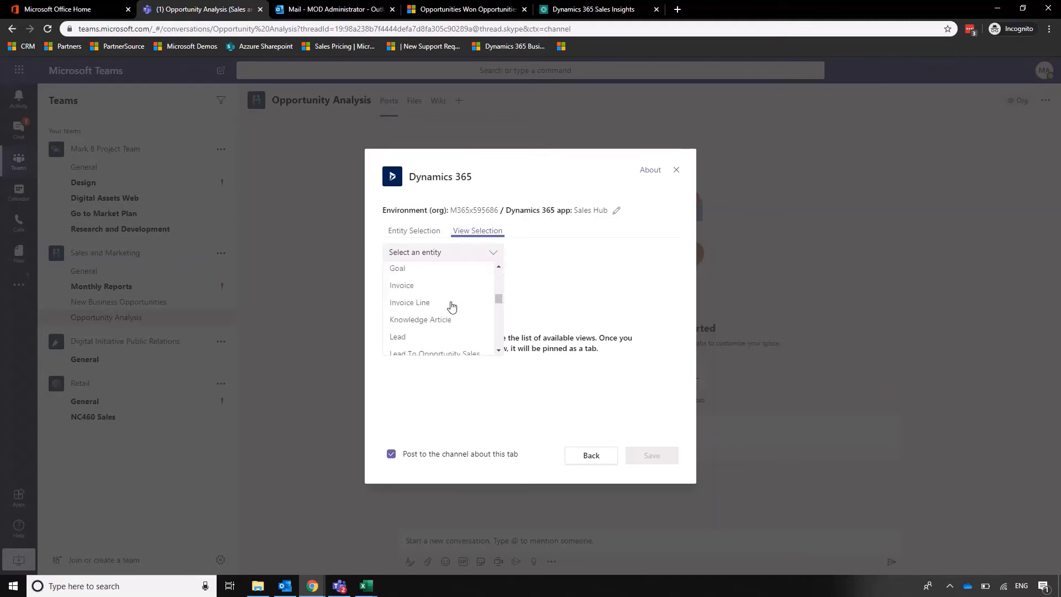
click(435, 276)
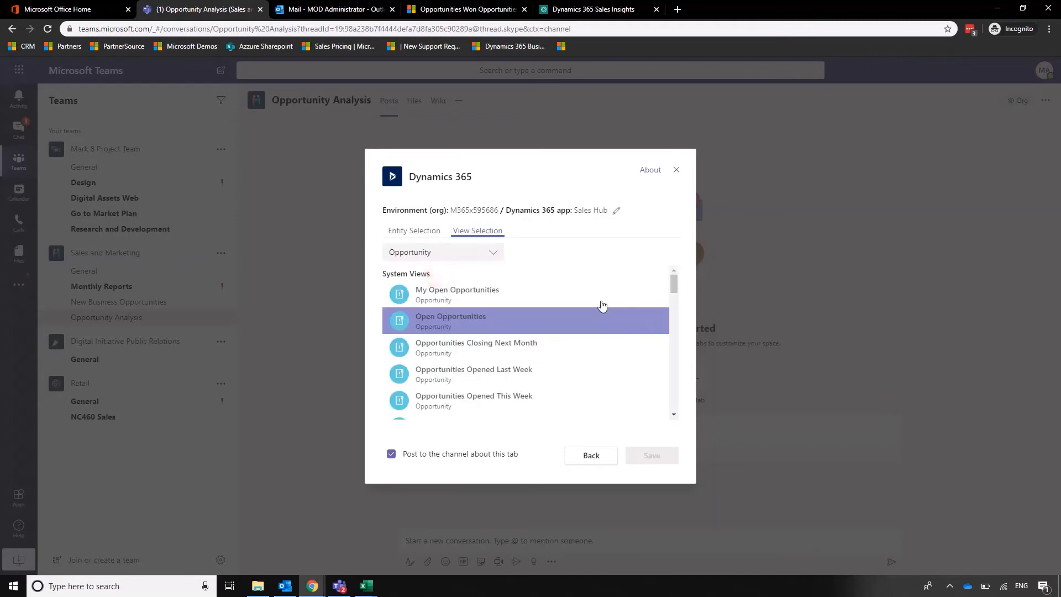
scroll(534, 317, down, 5)
scroll(535, 316, down, 3)
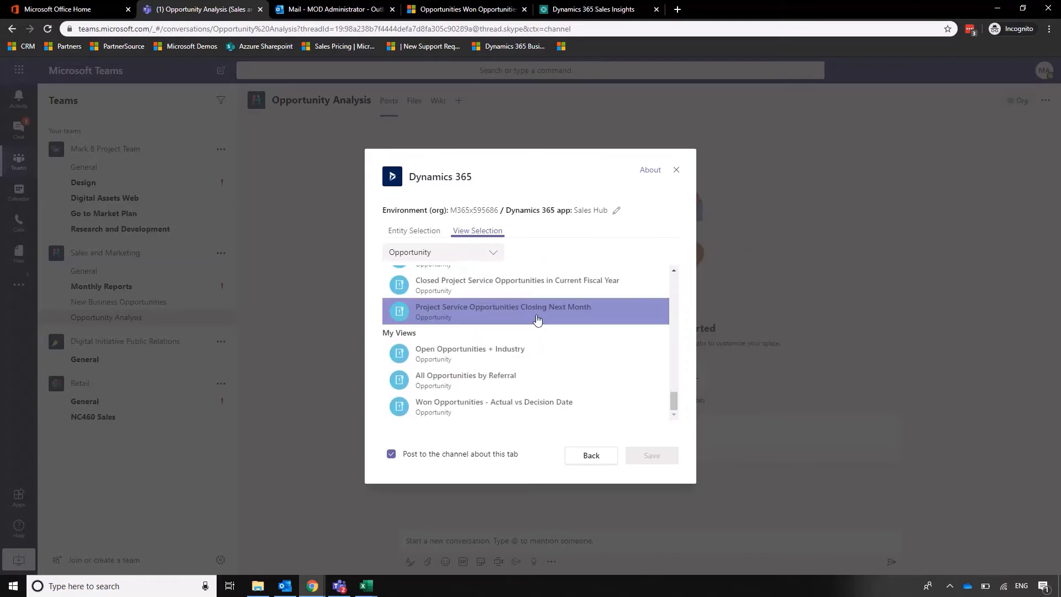
click(526, 413)
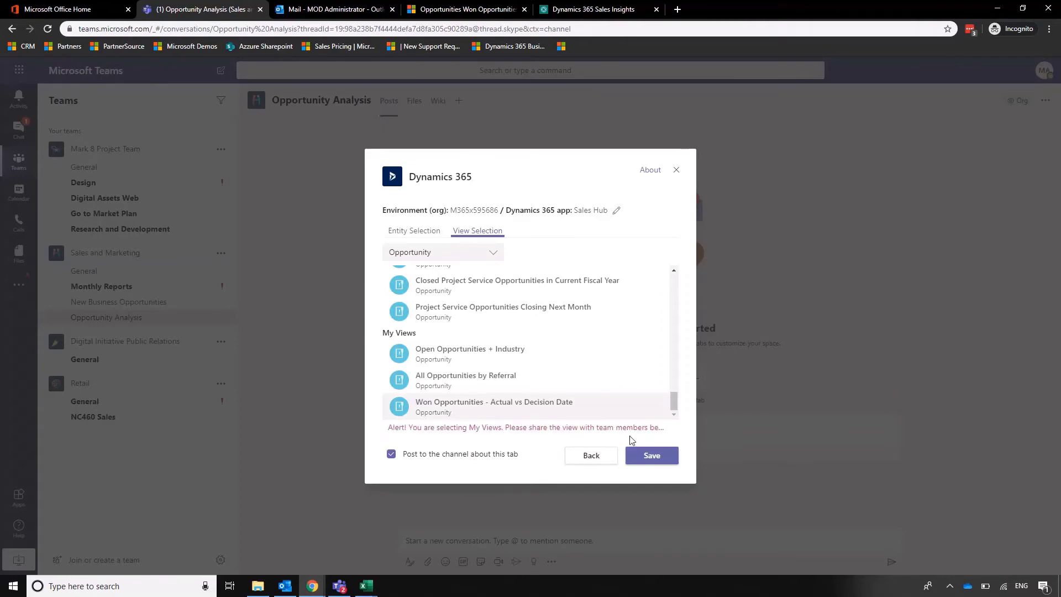
click(651, 461)
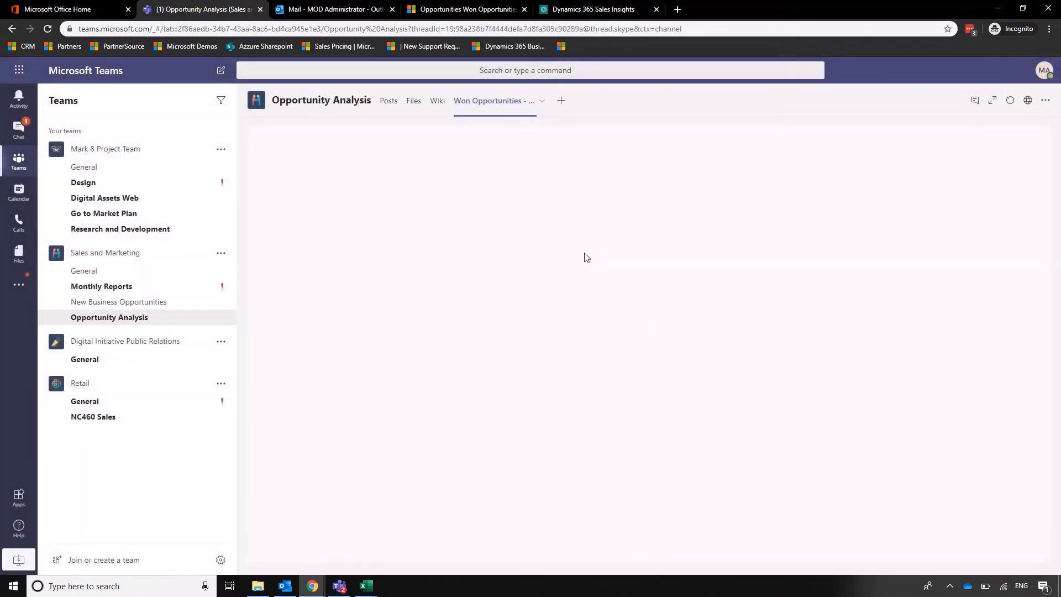
Step: Show the Top Customers chart and post 'What do we think about Computer systems upgrade' mentioning a colleague
click(975, 100)
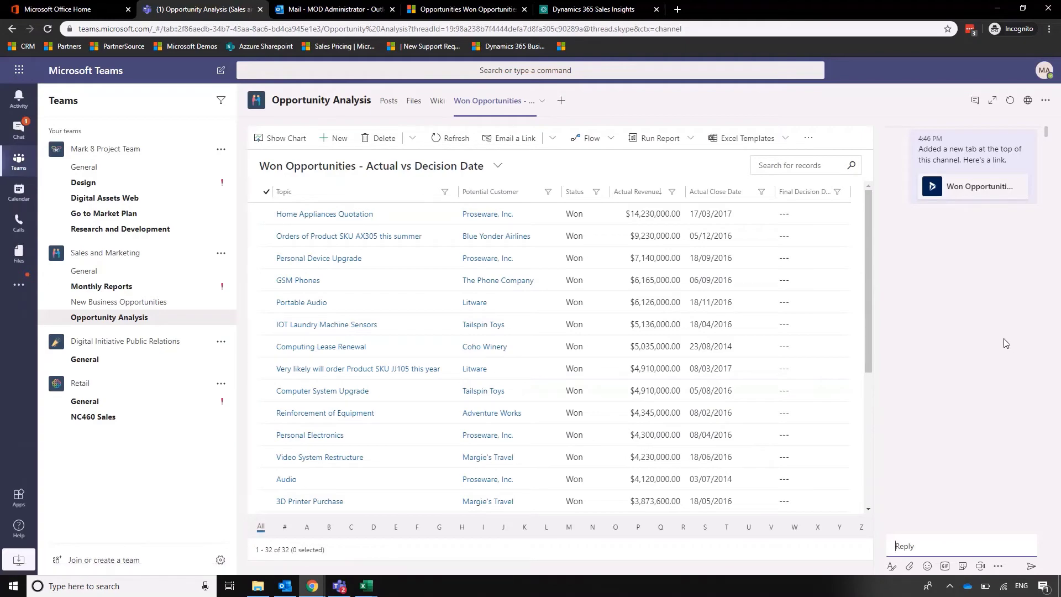
click(279, 138)
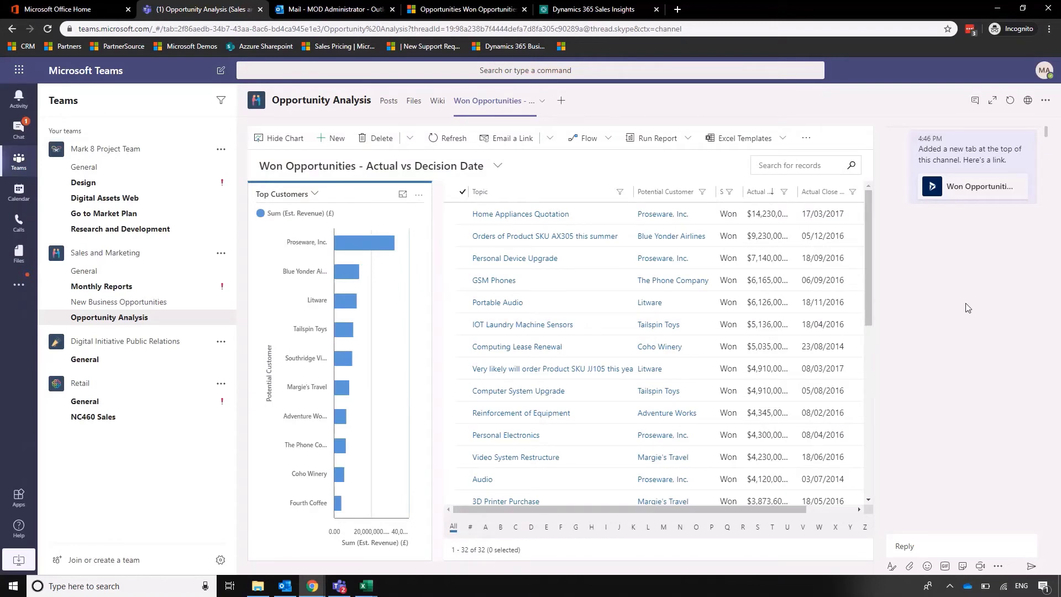
click(970, 547)
text(@ad)
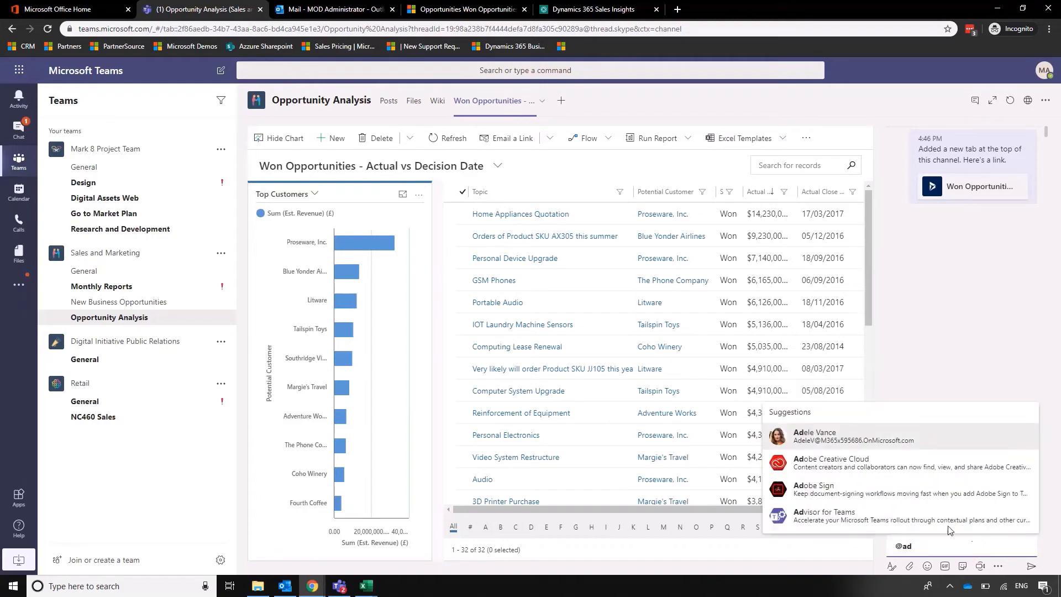
click(893, 438)
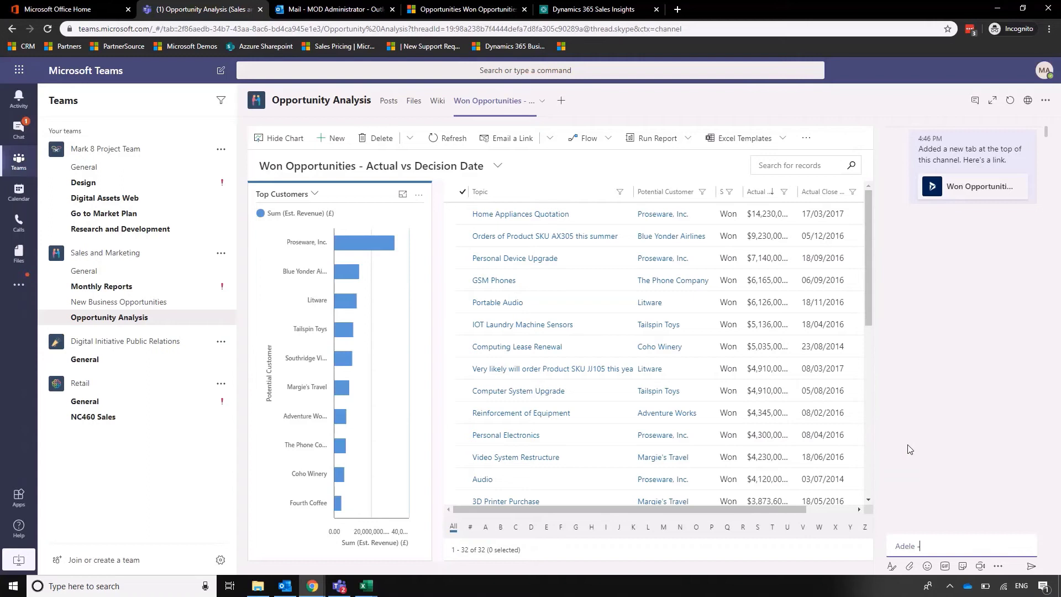
text(- What do we think about Computer systems)
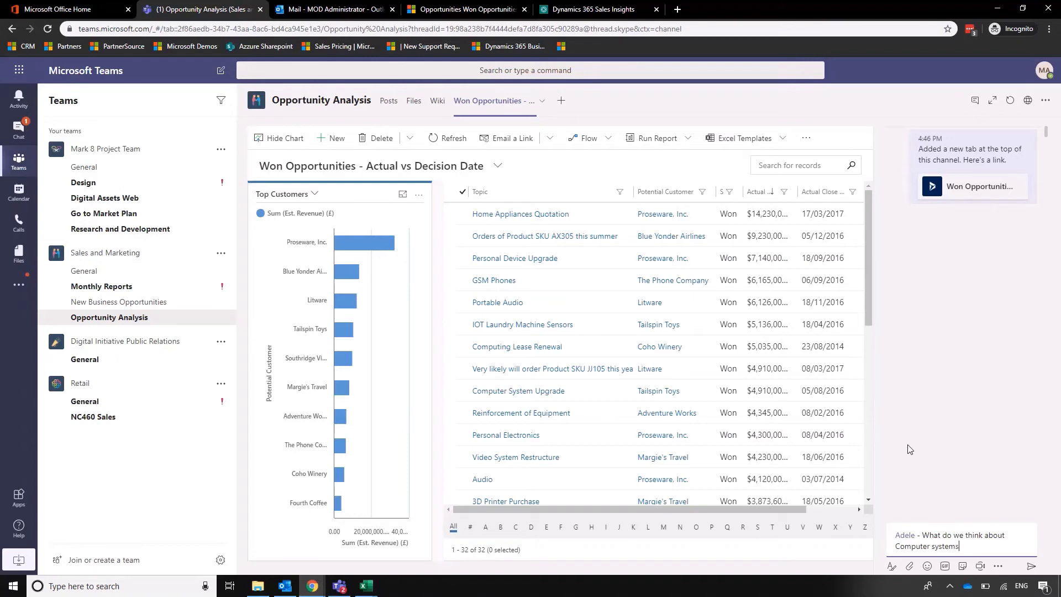
text( upgrarde)
key(Return)
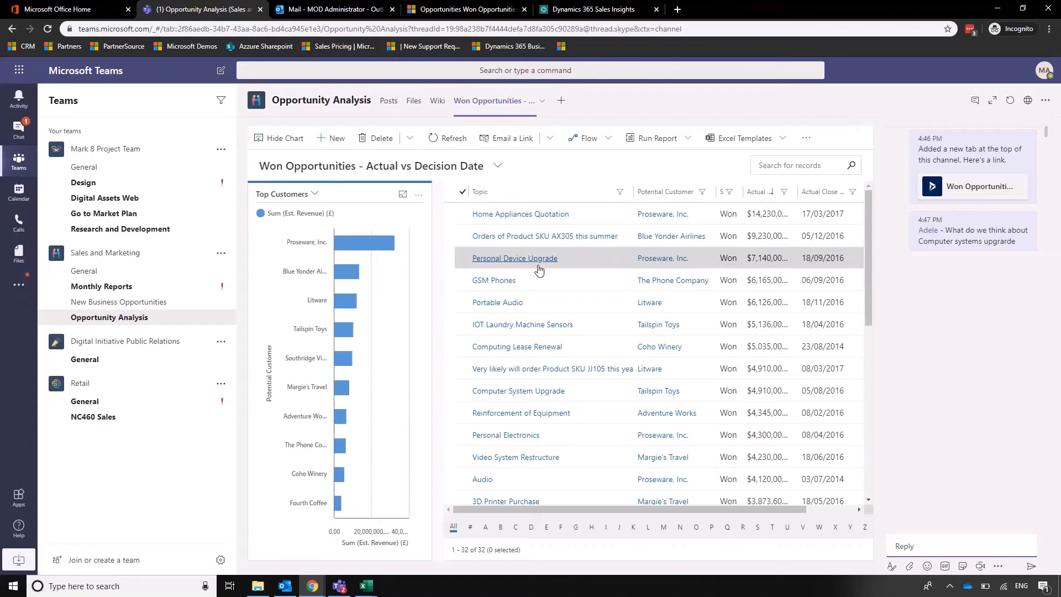
Step: Open the Computer System Upgrade opportunity, a $4,910,000.00 won deal, from the grid
click(535, 389)
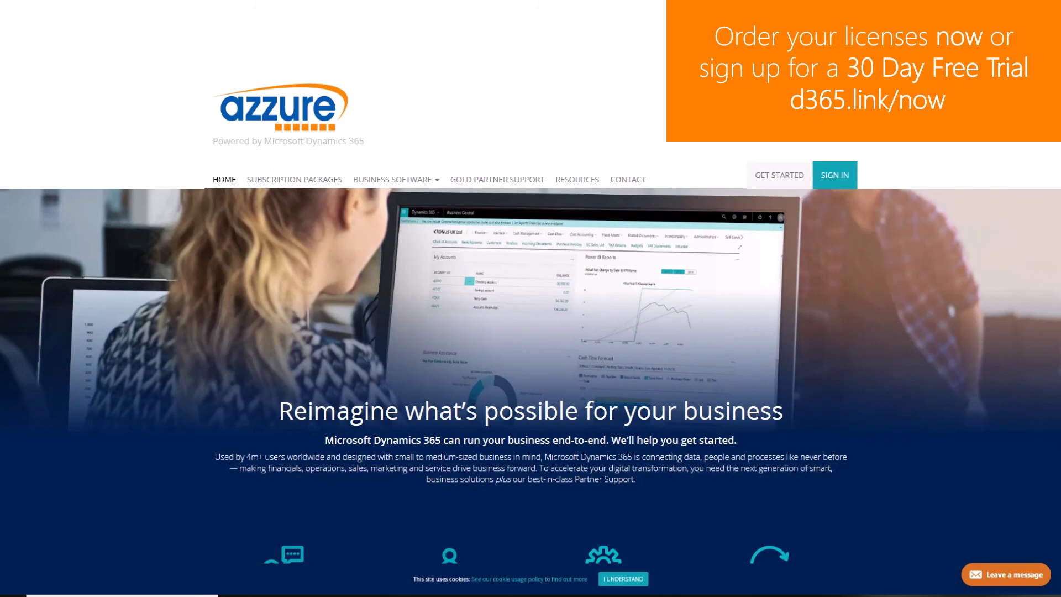
Step: Open the Business Central [Premium] package page from Subscription Packages on the Azzure website
click(318, 180)
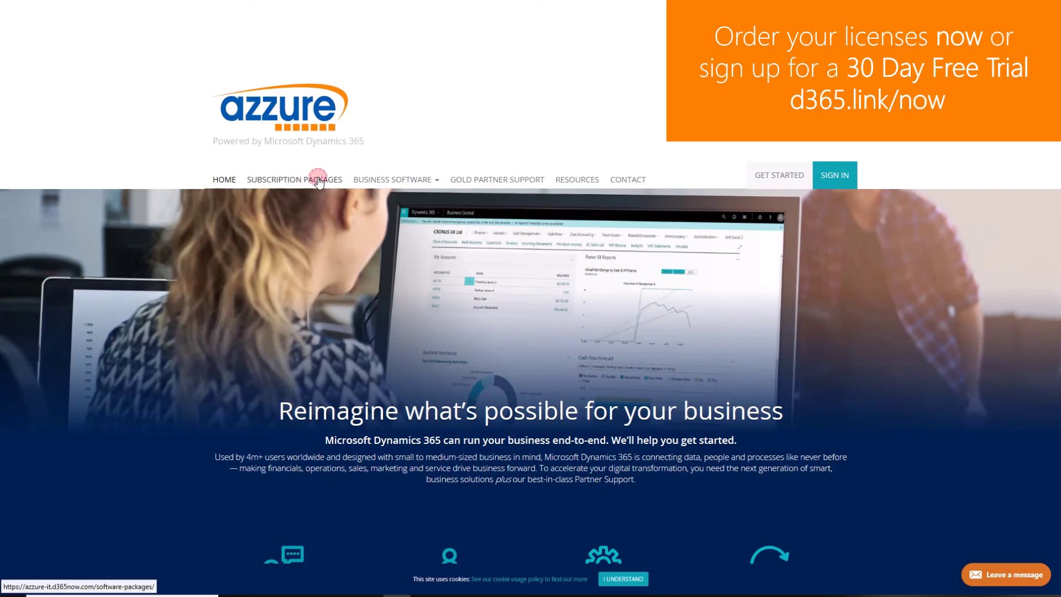
scroll(922, 308, down, 3)
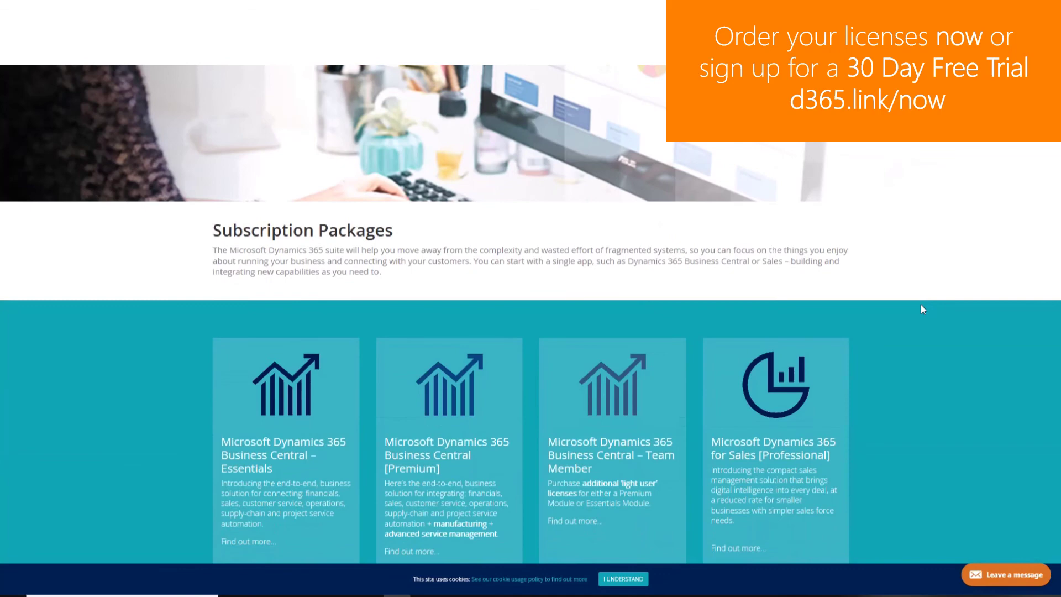
scroll(922, 309, down, 2)
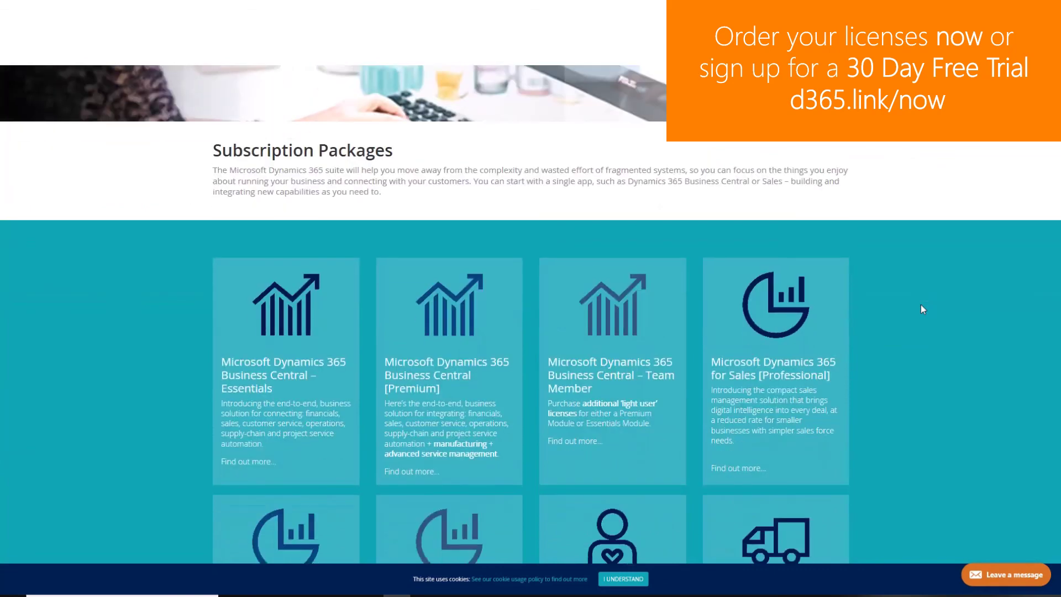
click(469, 330)
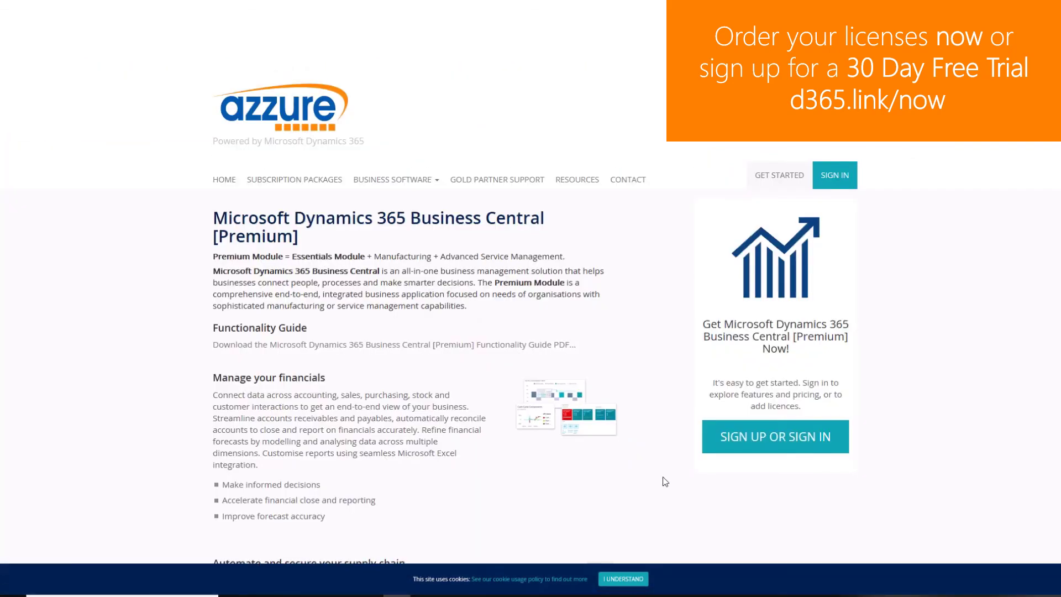
scroll(666, 478, down, 2)
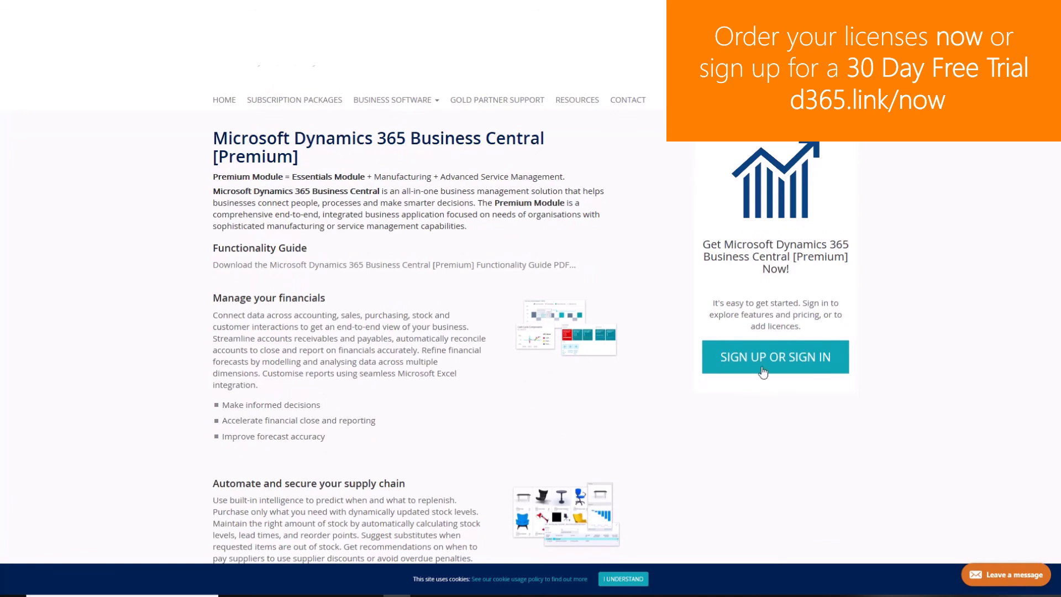